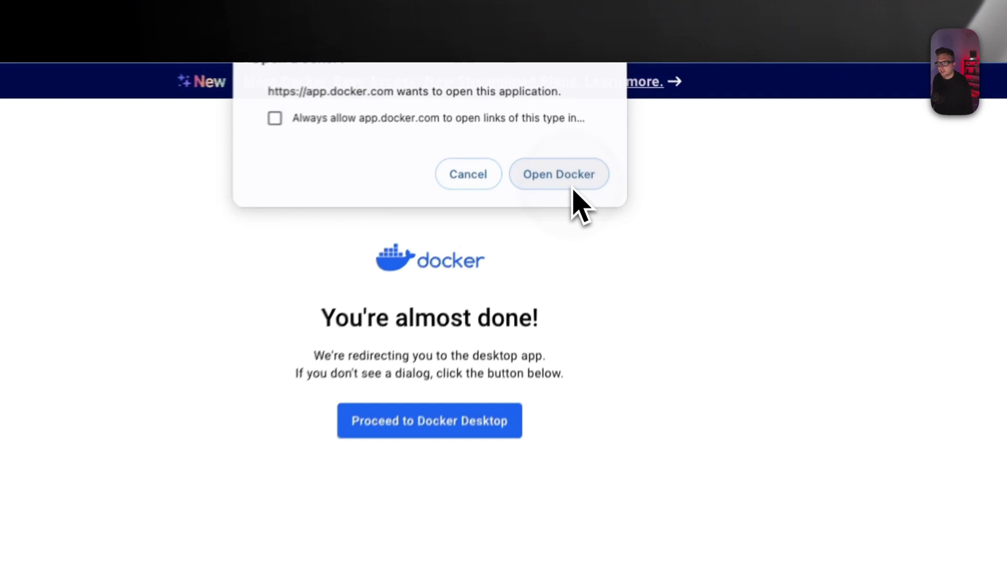
Allow the browser to hand off and launch Docker Desktop.
click(567, 114)
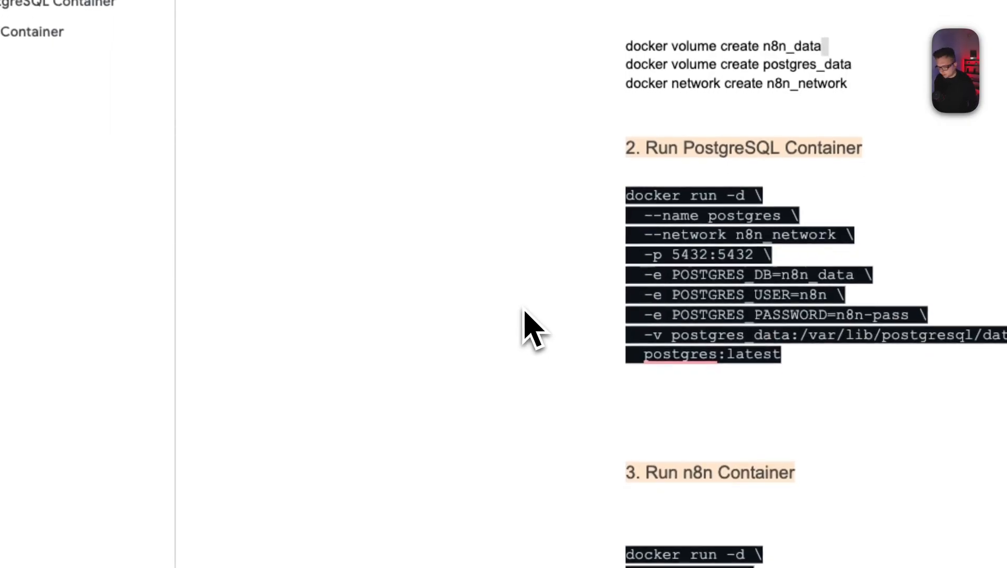
Launch Terminal via Spotlight and select the volume/network commands and the PostgreSQL run block in the doc.
key(super+space)
text(te)
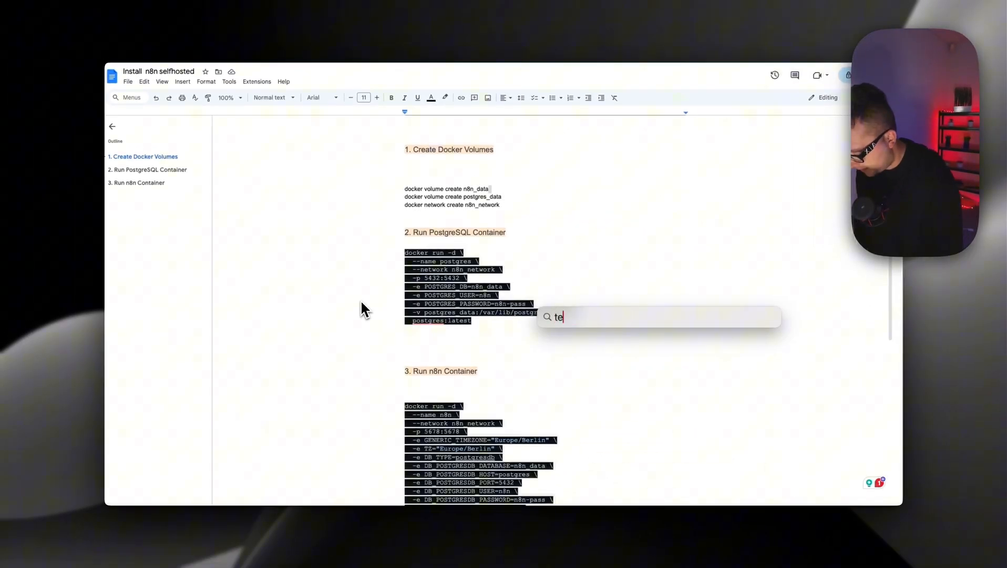
text(rminal)
key(Return)
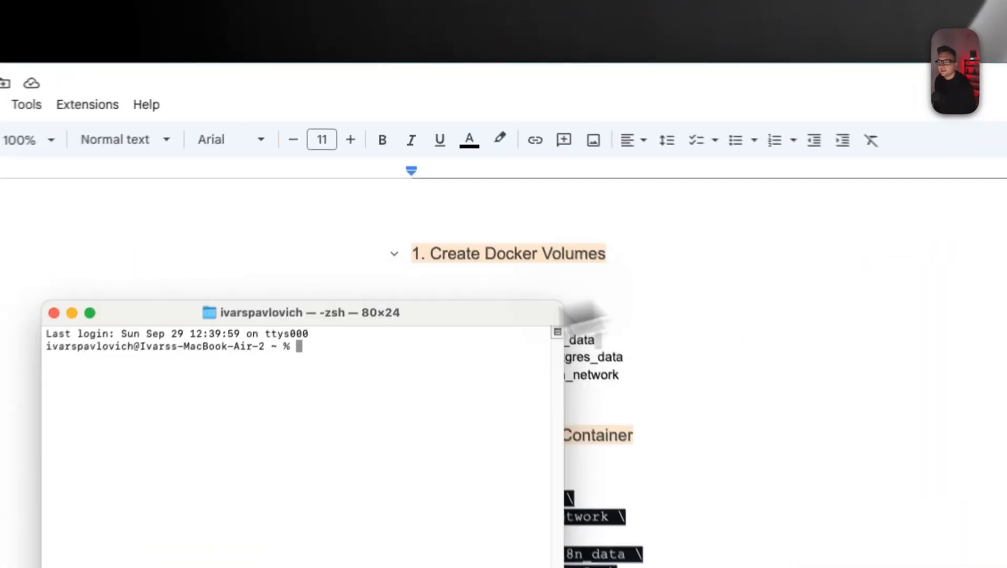
drag(586, 319, 299, 323)
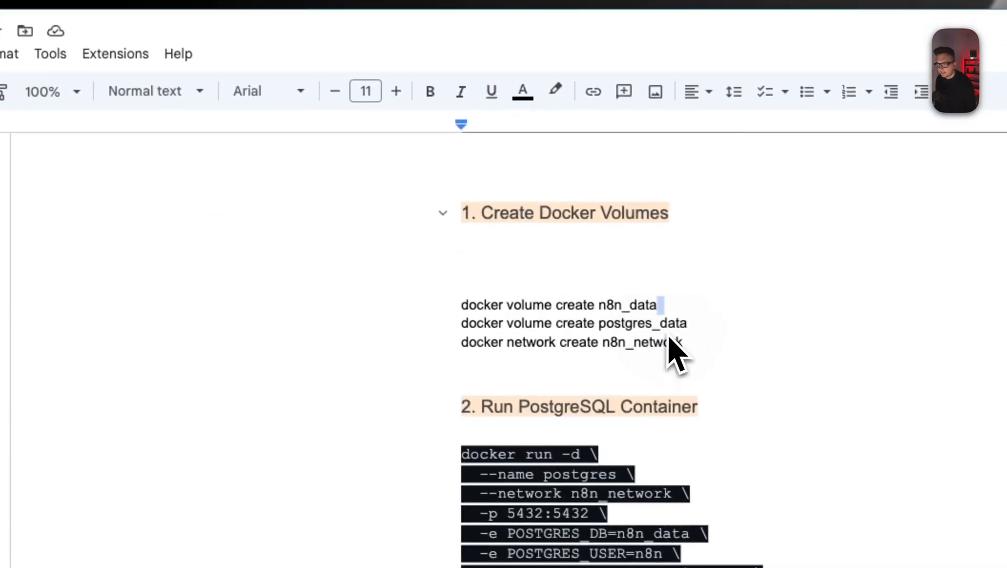
drag(681, 343, 461, 305)
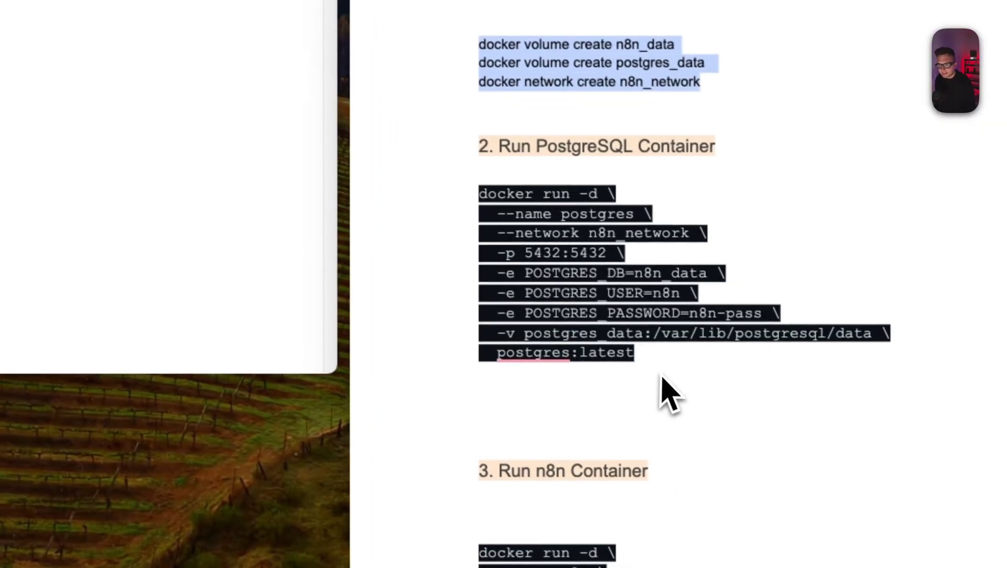
drag(661, 354, 477, 213)
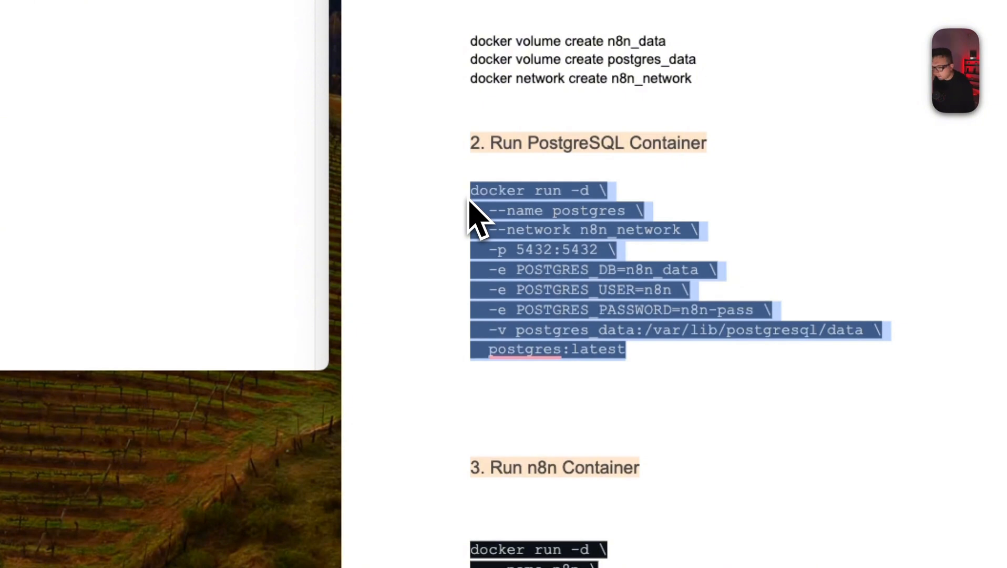
Run the PostgreSQL docker run command in Terminal to start the postgres container.
key(super+c)
click(280, 224)
key(super+v)
key(Return)
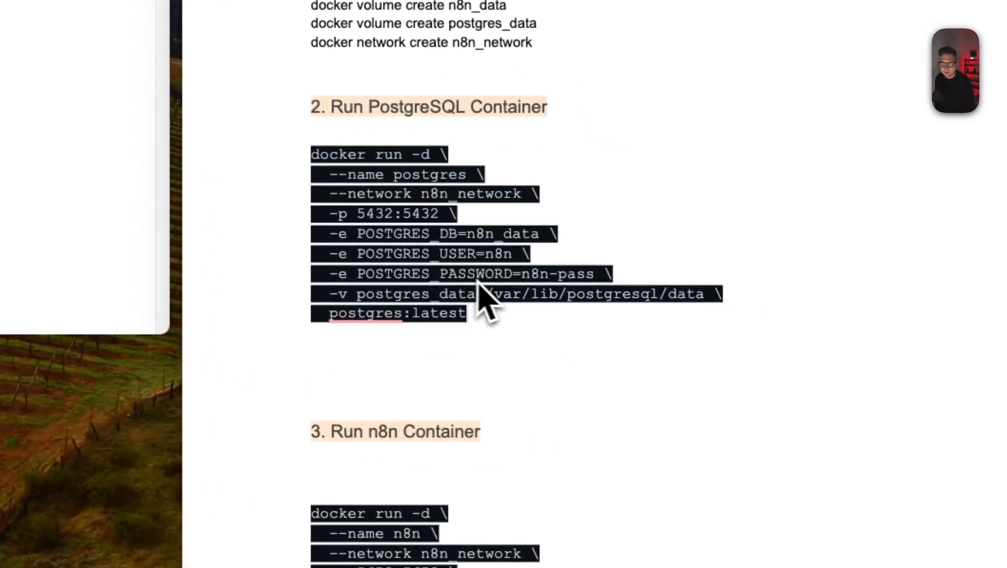
Highlight the database, user, password settings and the port mapping in the command.
drag(613, 274, 330, 233)
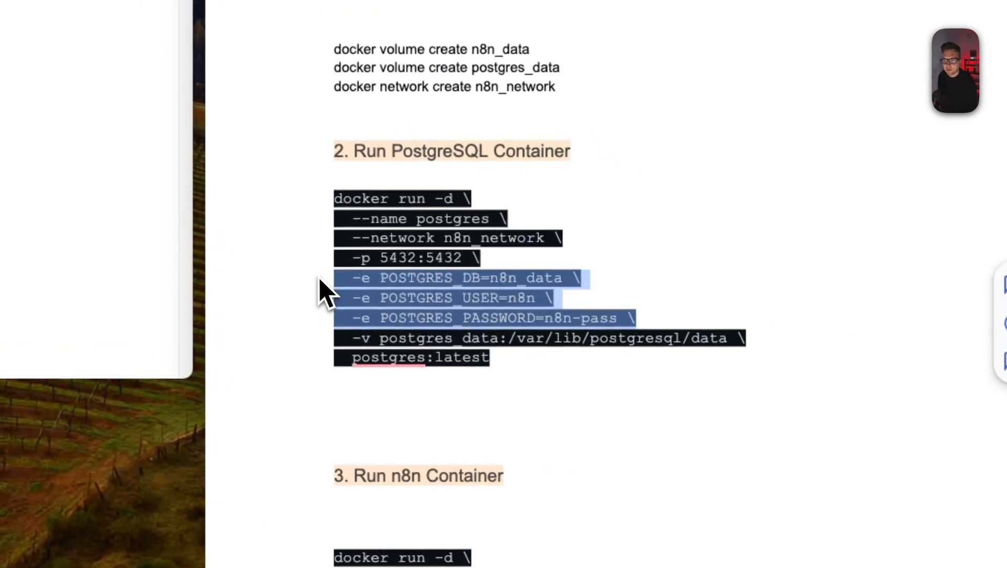
click(439, 280)
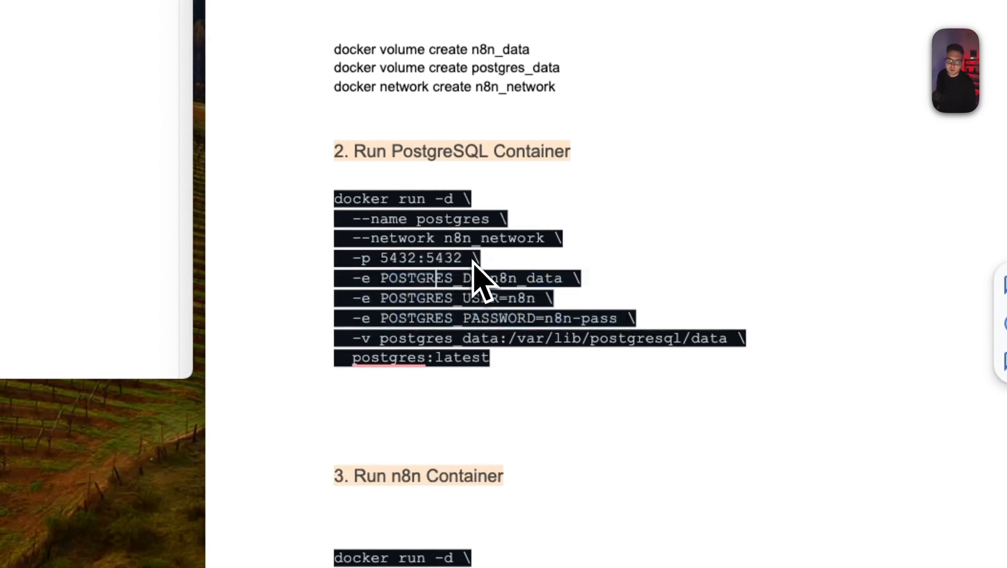
drag(483, 265, 450, 261)
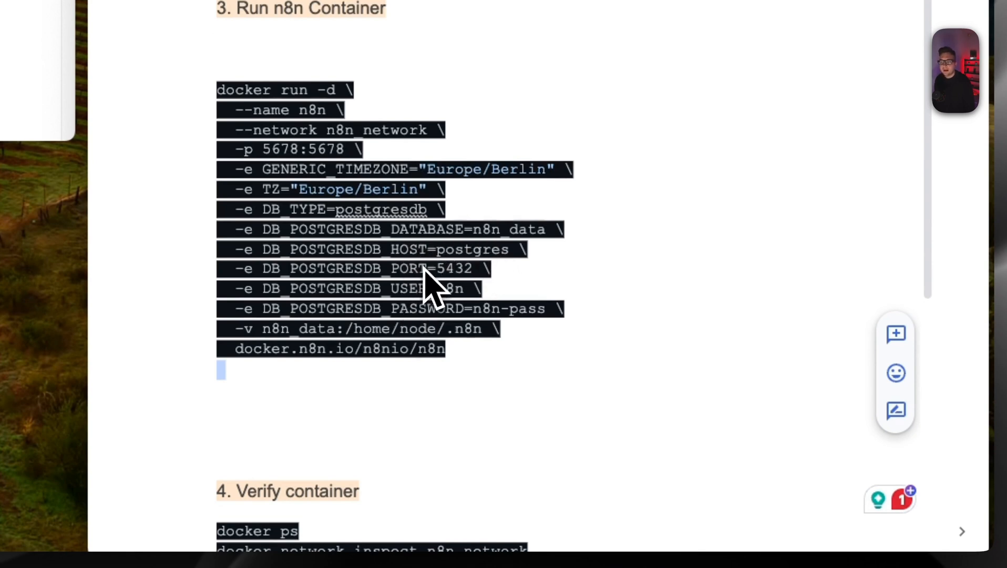
scroll(425, 284, up, 5)
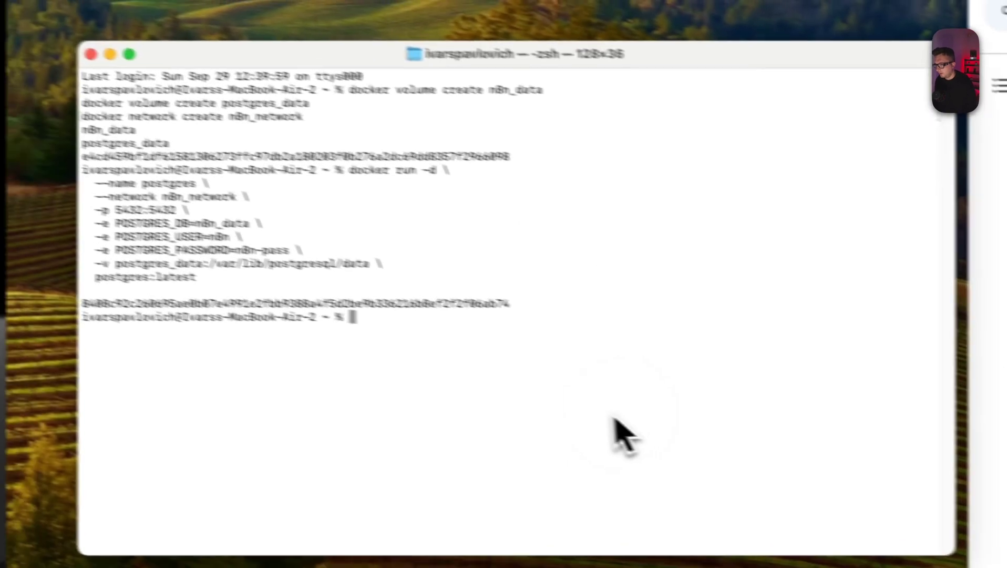
Run the n8n docker run command in Terminal and highlight its TZ time zone setting.
key(super+v)
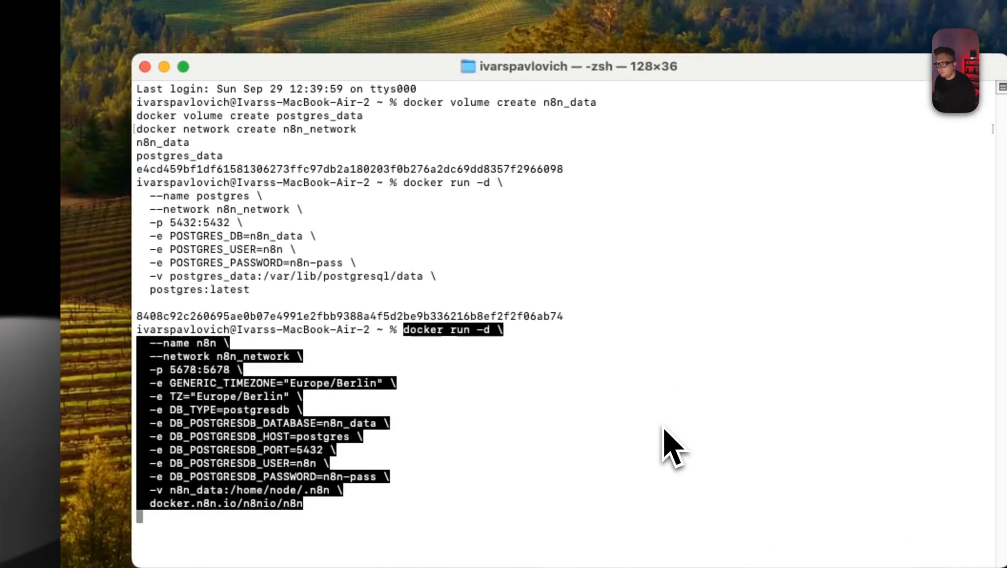
key(Return)
key(super+Tab)
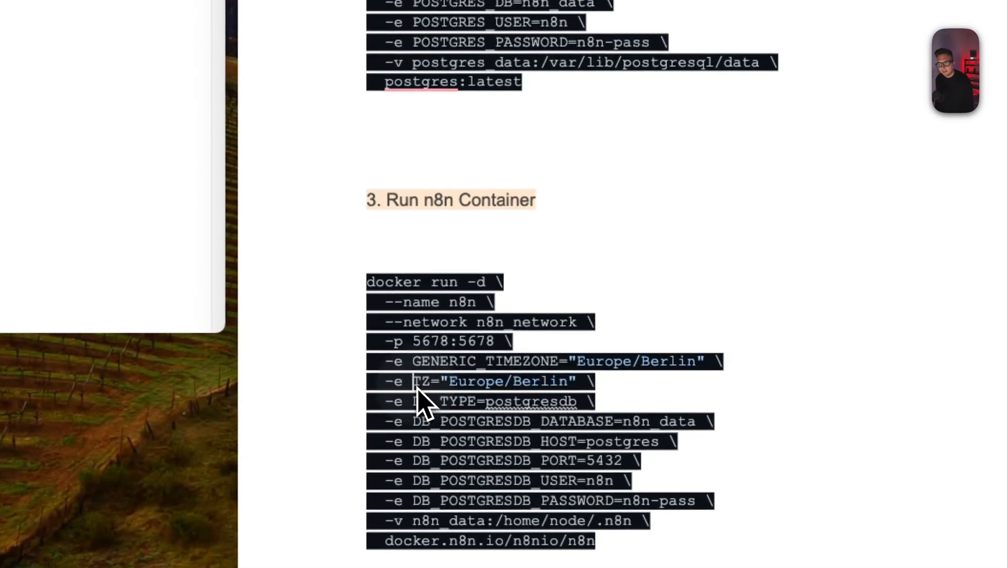
drag(412, 381, 423, 386)
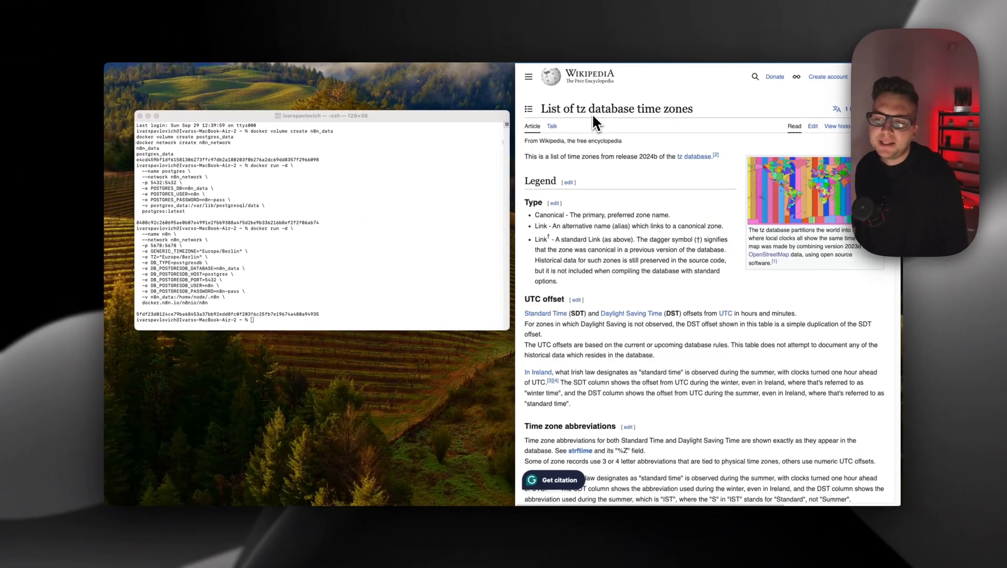
scroll(592, 113, down, 8)
scroll(593, 113, down, 8)
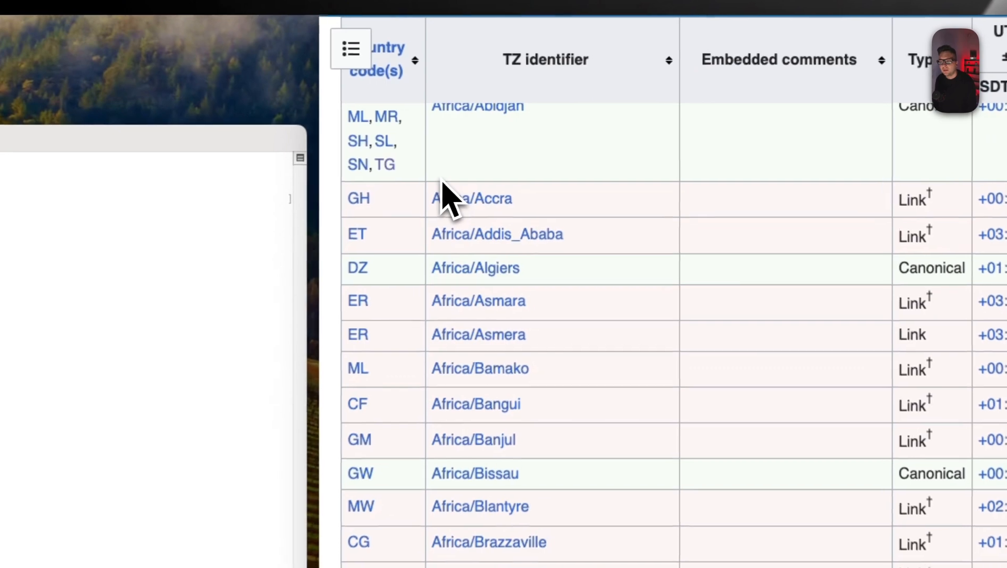
scroll(487, 362, down, 5)
scroll(488, 362, down, 5)
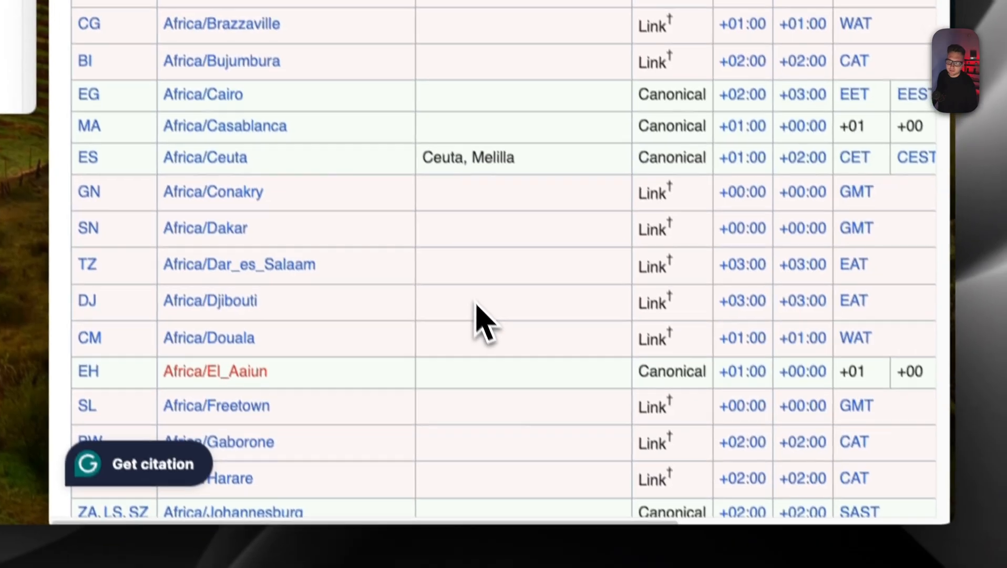
scroll(472, 314, down, 5)
scroll(471, 303, down, 5)
scroll(470, 303, down, 4)
scroll(470, 303, down, 2)
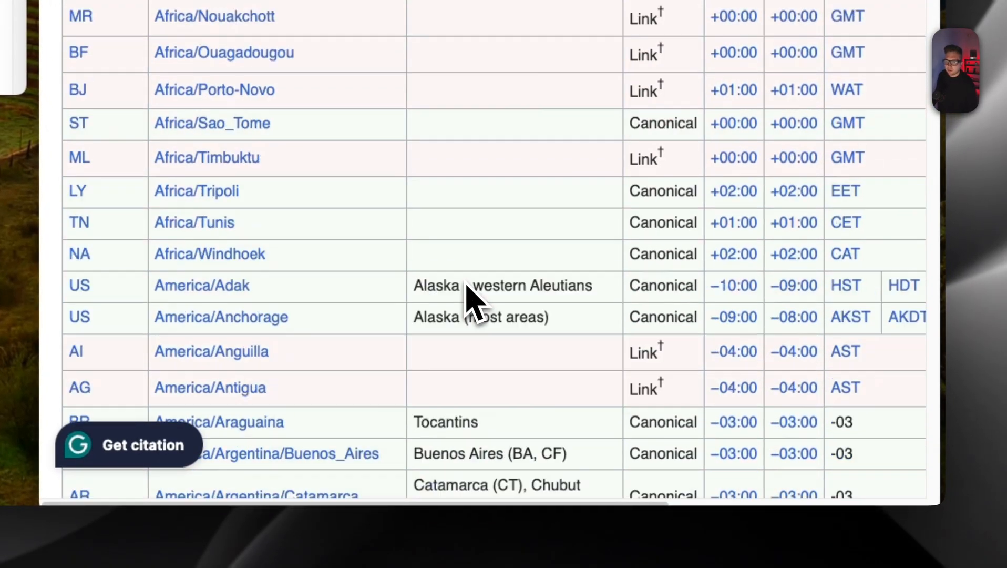
scroll(396, 316, up, 6)
scroll(396, 316, up, 2)
scroll(396, 316, down, 10)
scroll(396, 316, down, 4)
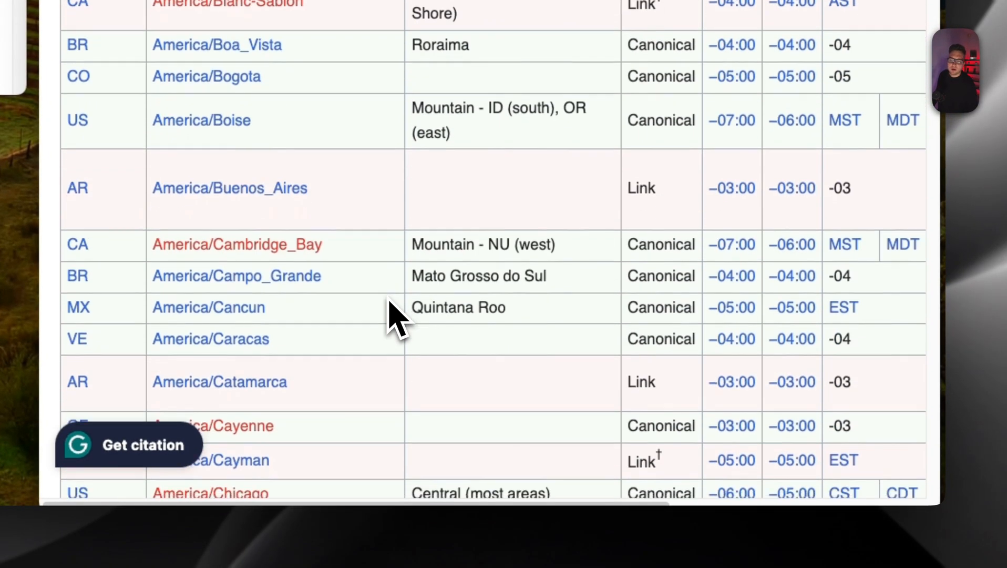
scroll(396, 316, down, 3)
Pick out the America/Costa_Rica identifier in the Wikipedia tz table.
double_click(222, 213)
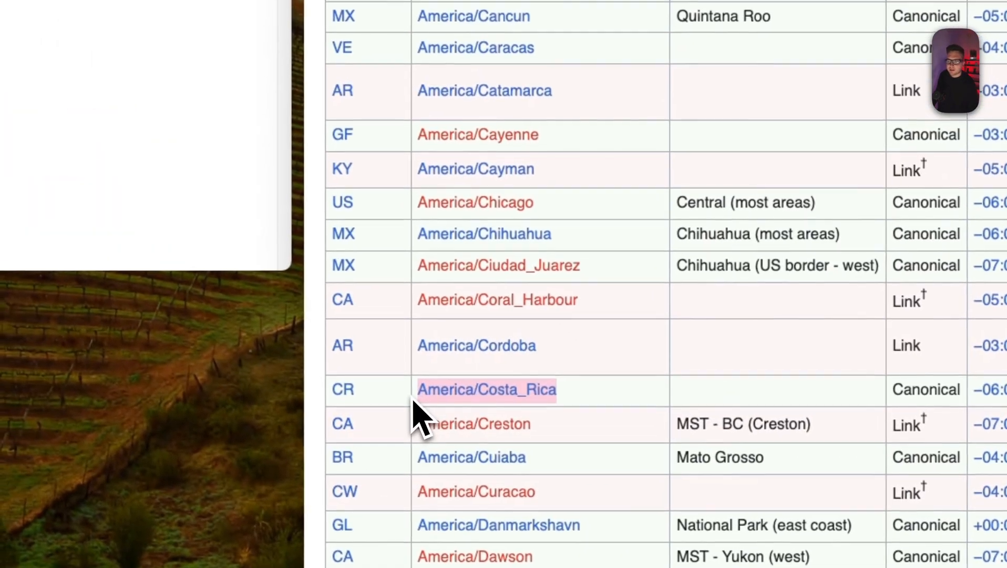
scroll(396, 316, up, 10)
scroll(569, 252, up, 5)
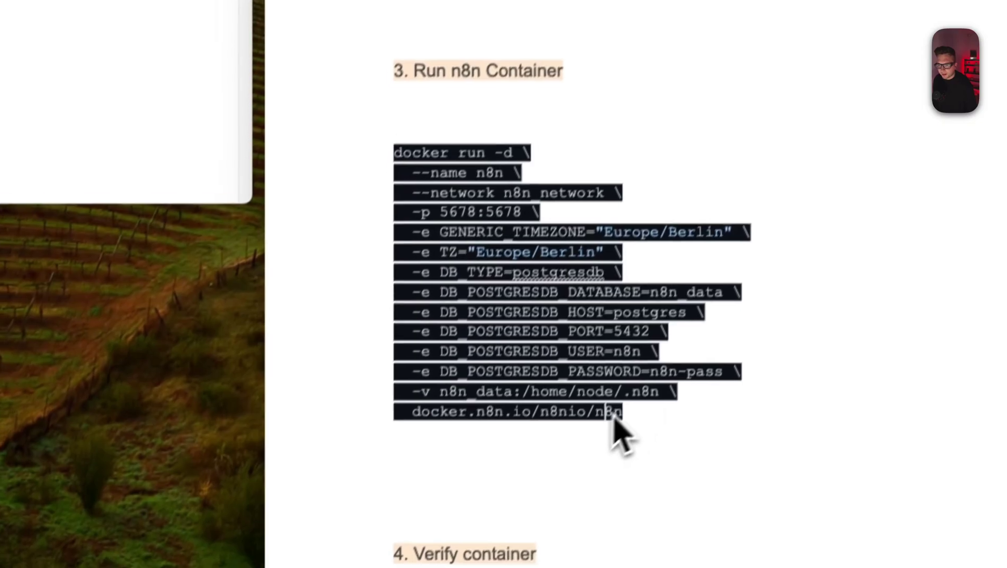
drag(622, 411, 396, 142)
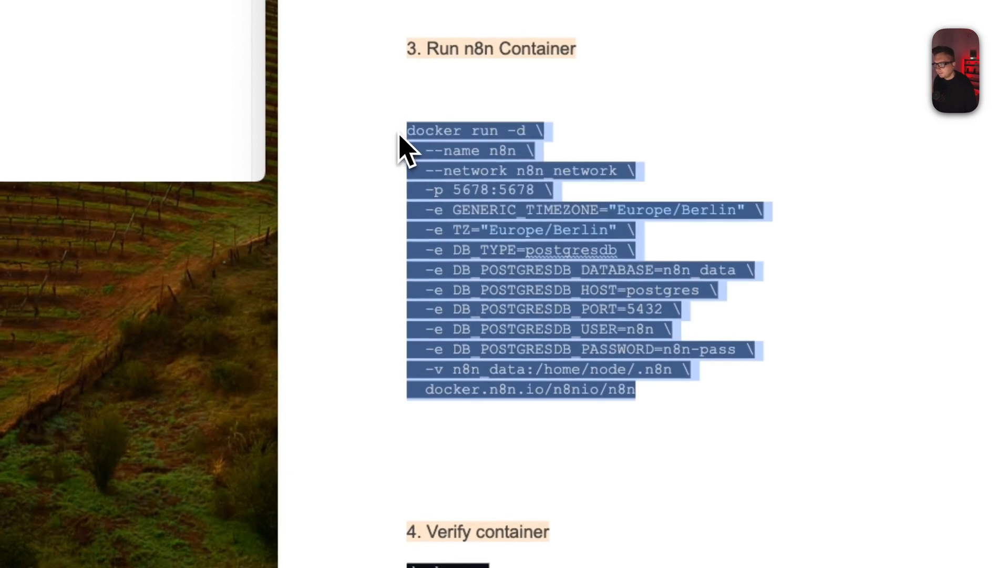
scroll(406, 335, down, 5)
Run 'docker ps' and 'docker network inspect n8n_network' in Terminal, then bring Docker Desktop into place.
mouse_move(665, 211)
mouse_down()
mouse_move(668, 224)
mouse_move(302, 188)
mouse_up()
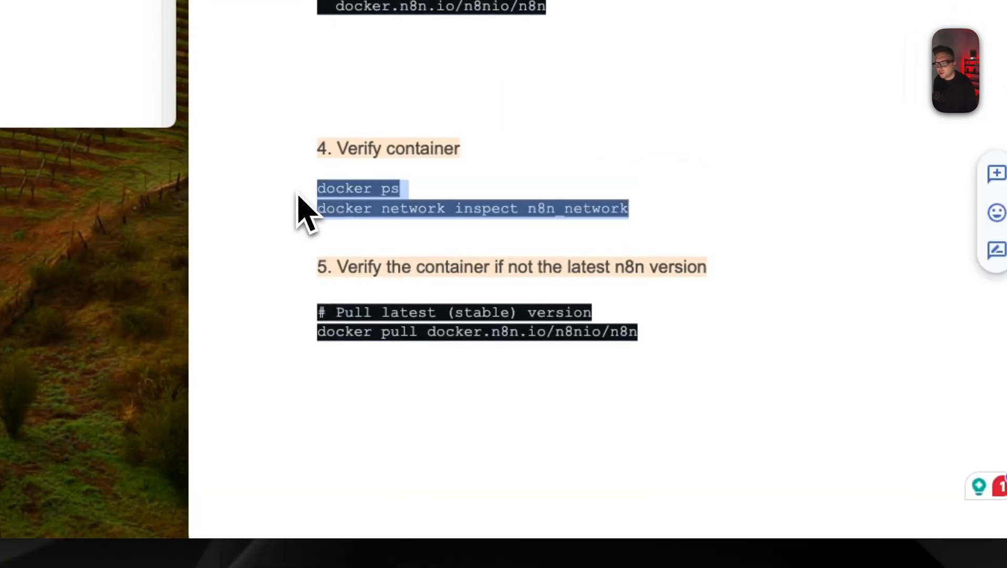
key(super+c)
key(super+v)
key(Return)
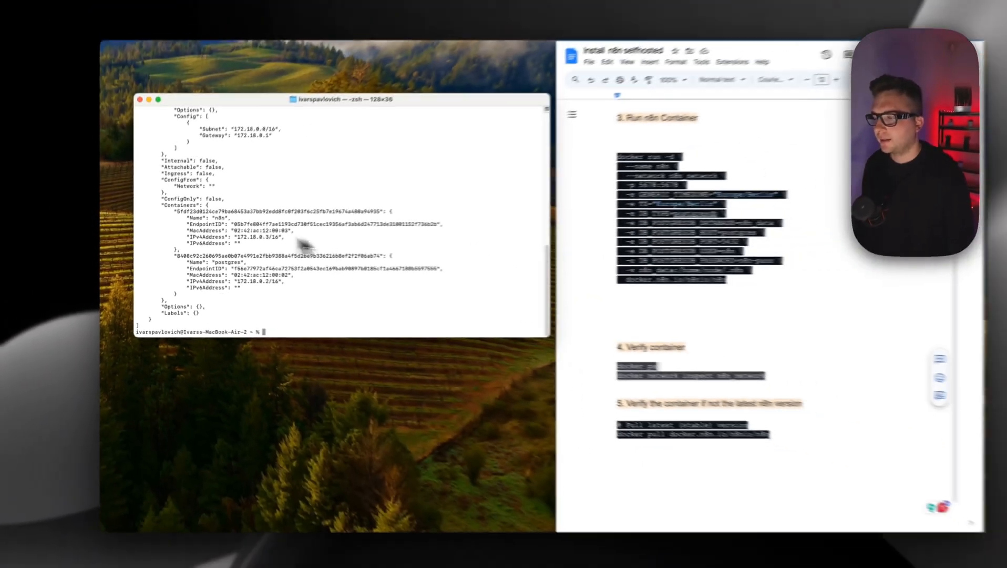
scroll(280, 273, up, 10)
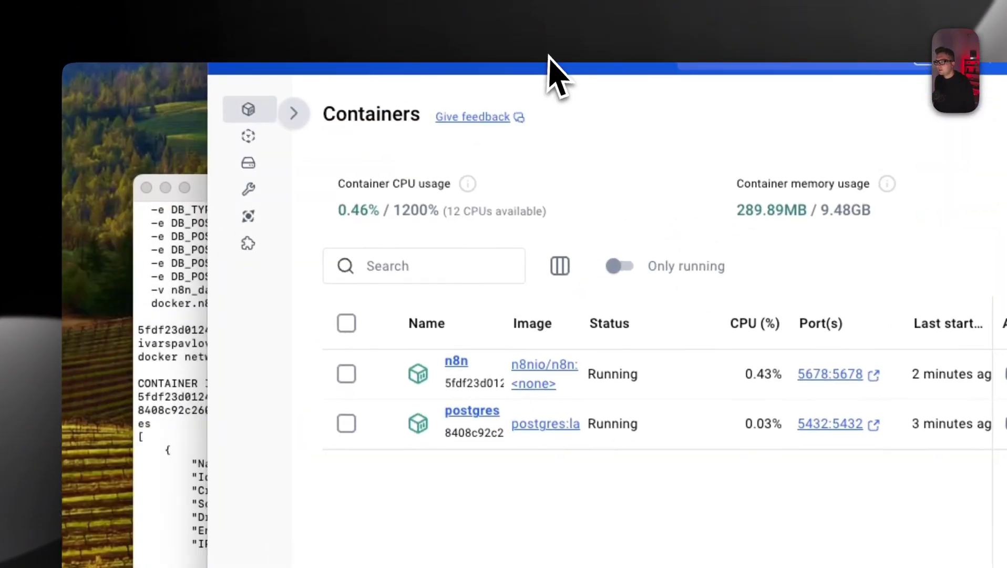
drag(551, 67, 579, 99)
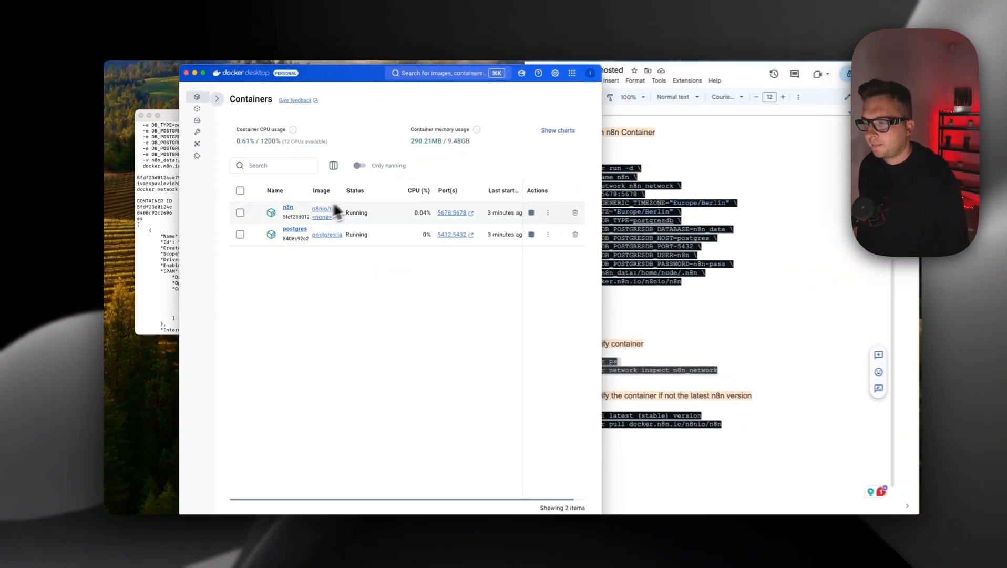
Stop the n8n and postgres containers, then start both again.
click(502, 208)
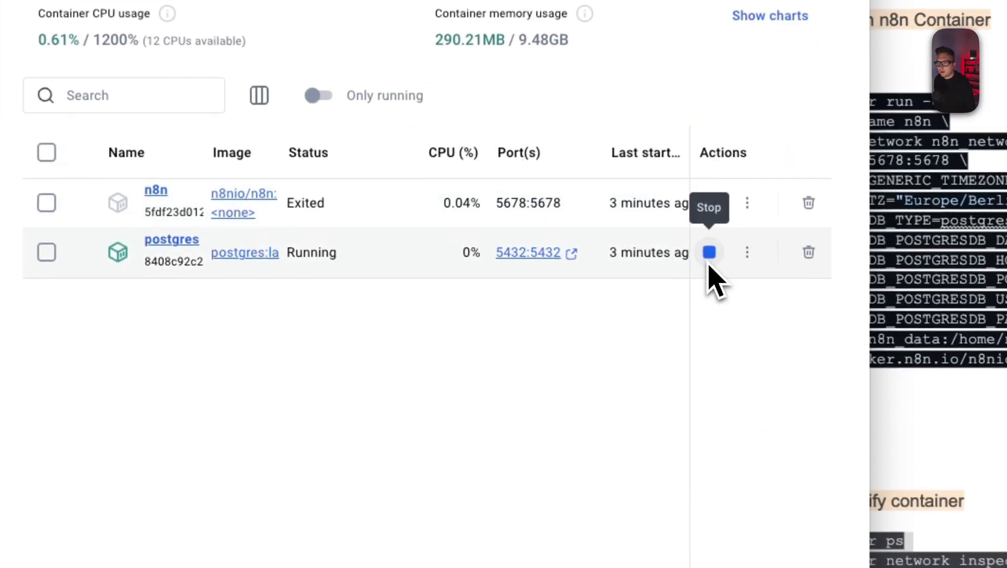
click(694, 250)
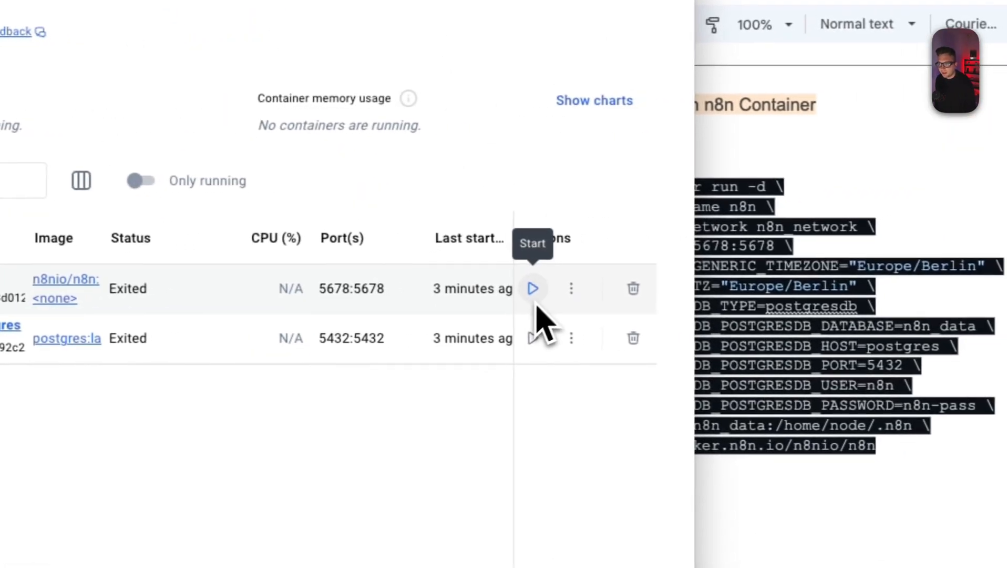
click(533, 287)
click(617, 292)
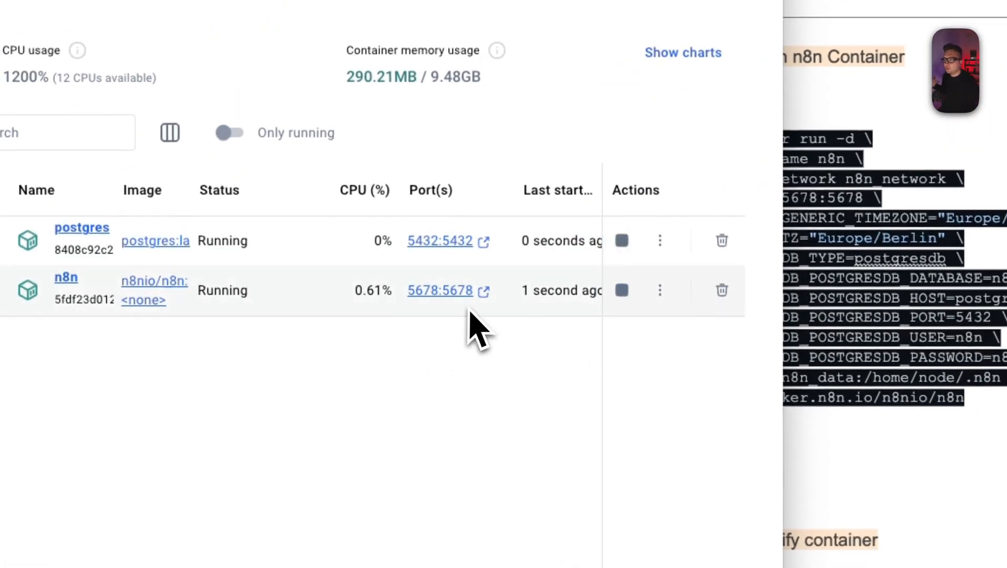